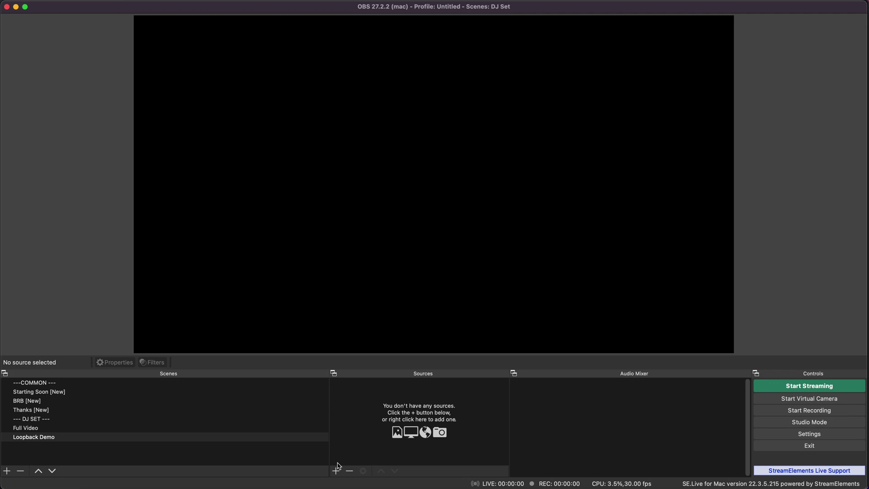
Start an OBS Audio Input Capture source named Test, then cancel it, leaving the scene empty.
click(336, 471)
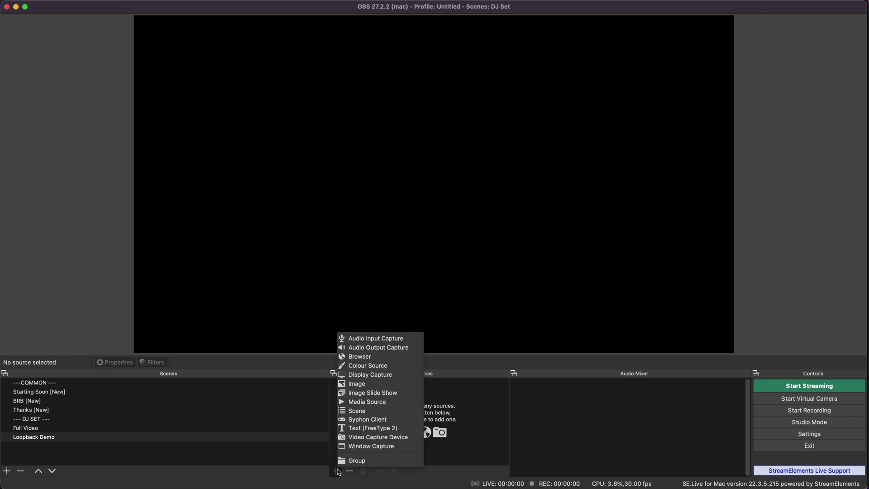
click(379, 339)
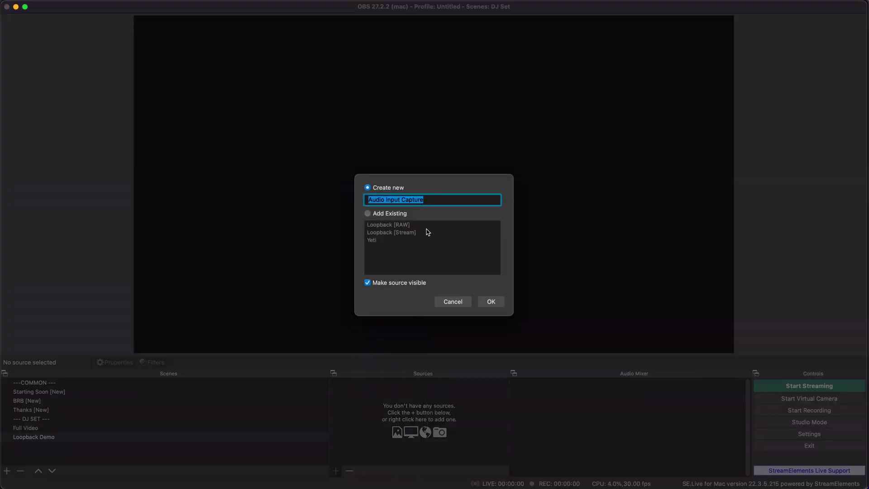
text(Test)
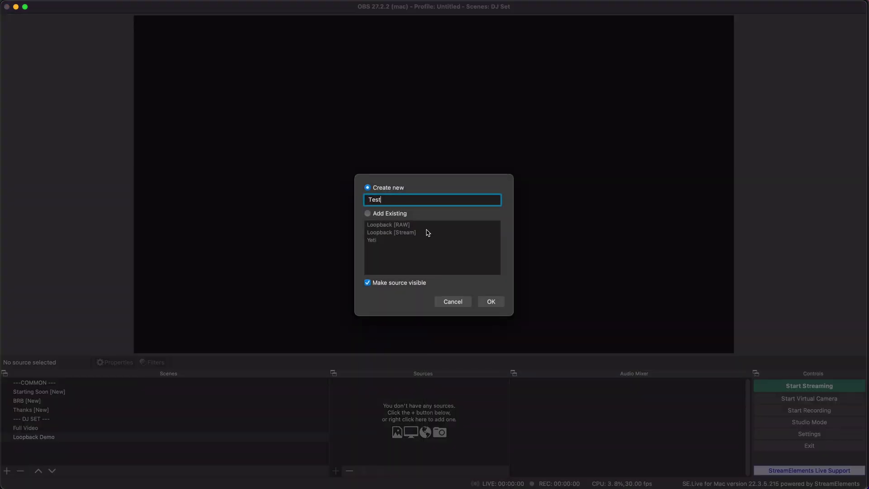
key(Return)
click(318, 136)
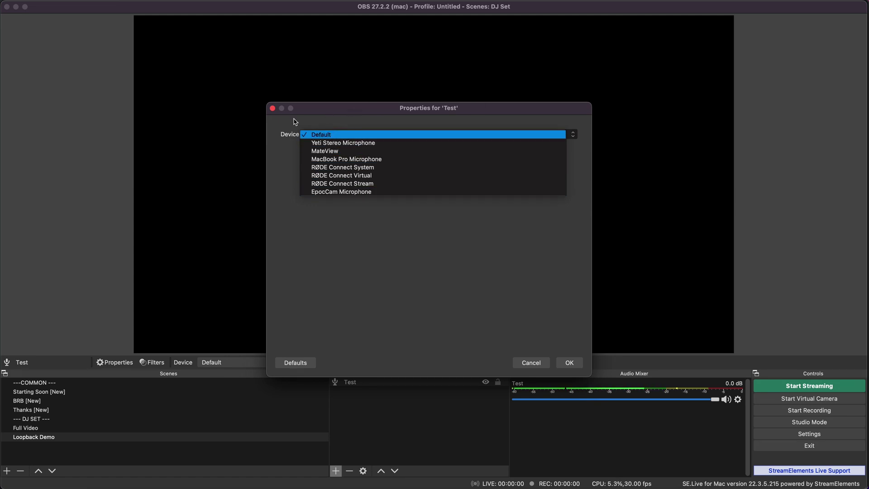
click(330, 133)
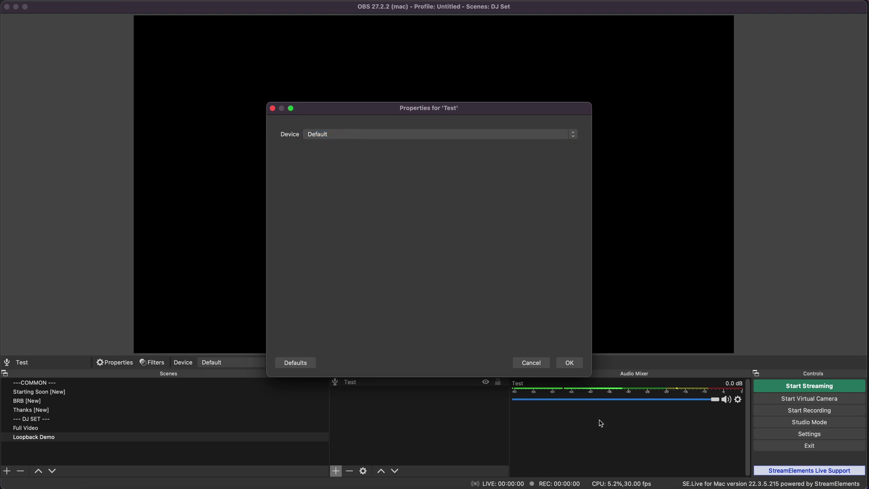
click(530, 362)
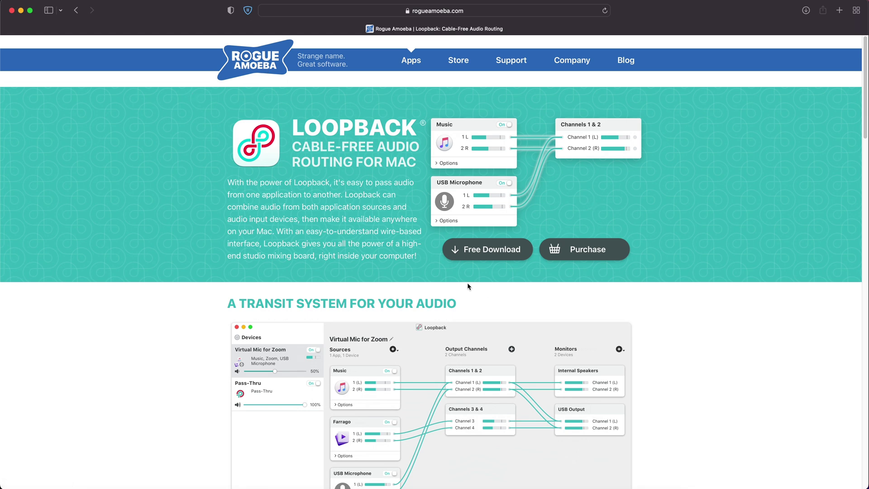
Download the free Loopback app from rogueamoeba.com and dismiss the download notice.
click(477, 253)
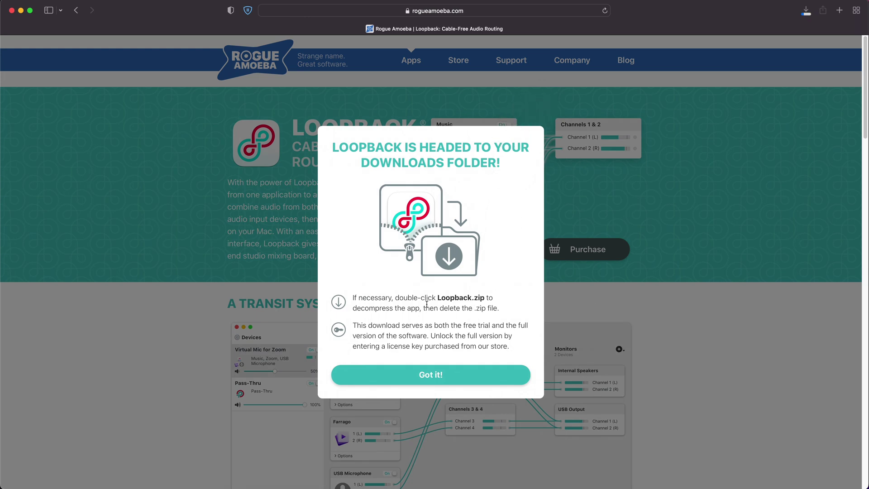
click(441, 377)
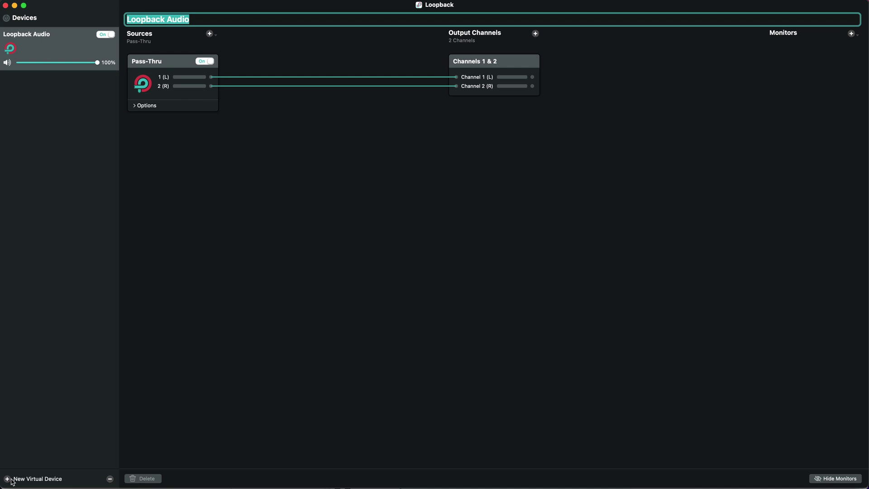
Name the new virtual device 'Youtube Test' and select its Pass-Thru source.
text(Youtube Test)
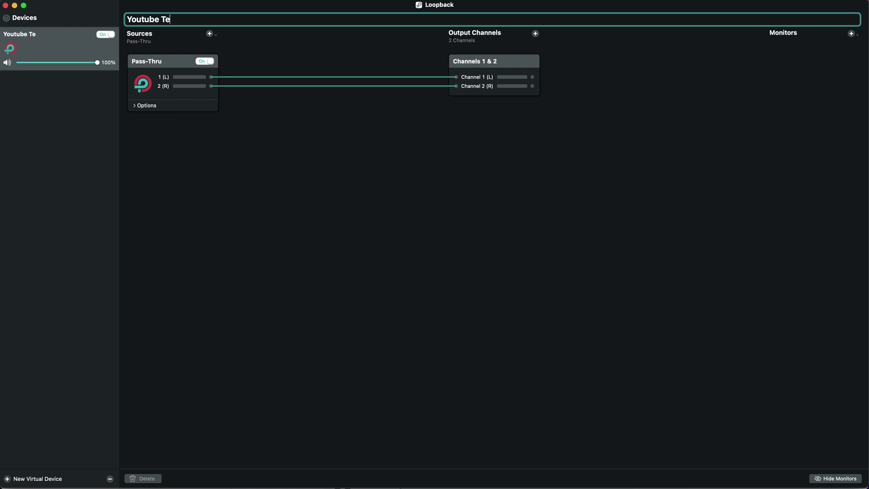
click(146, 68)
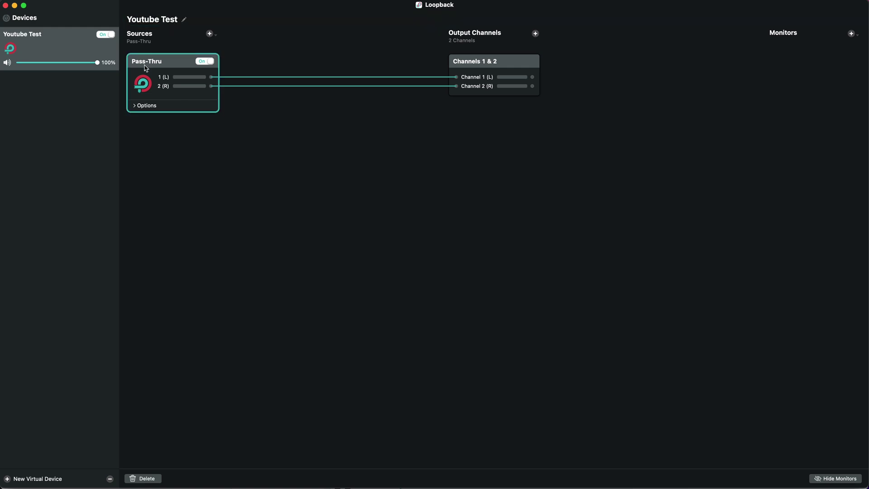
Replace the Youtube Test device's Pass-Thru source with Spotify.
click(144, 478)
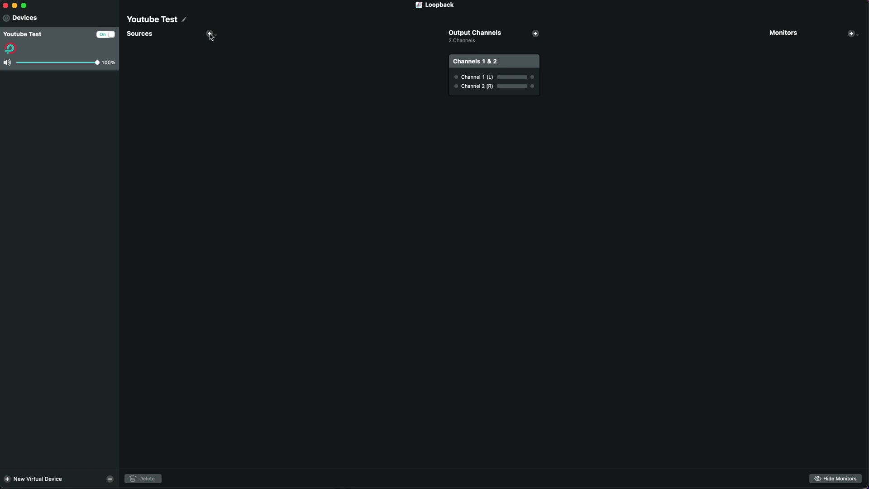
click(210, 34)
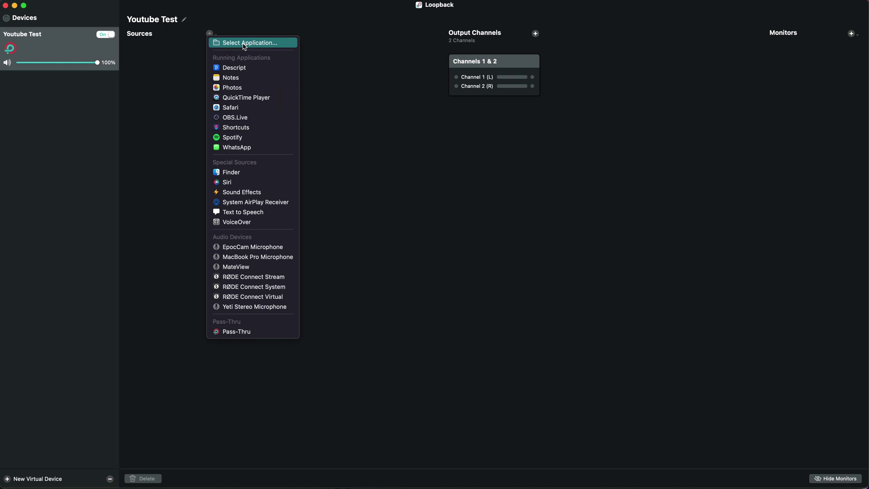
click(245, 138)
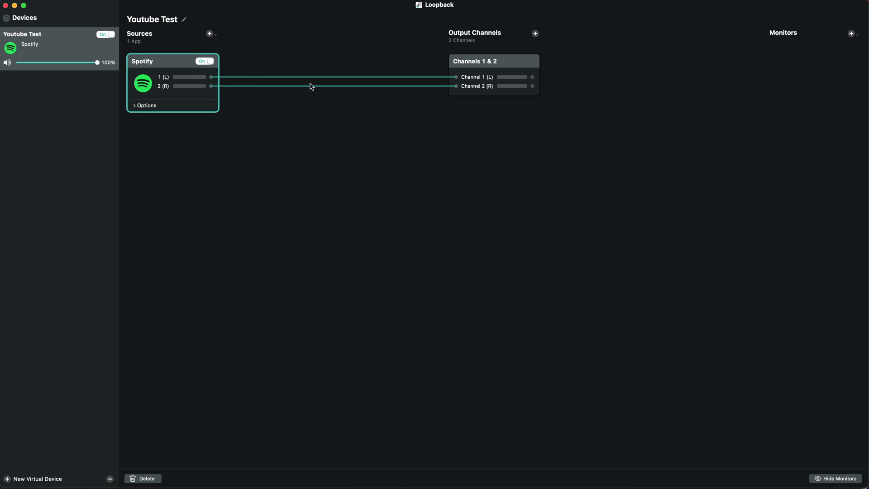
Confirm Spotify is wired to Channels 1 & 2 and expand Spotify's capture options.
click(480, 63)
click(165, 59)
click(491, 64)
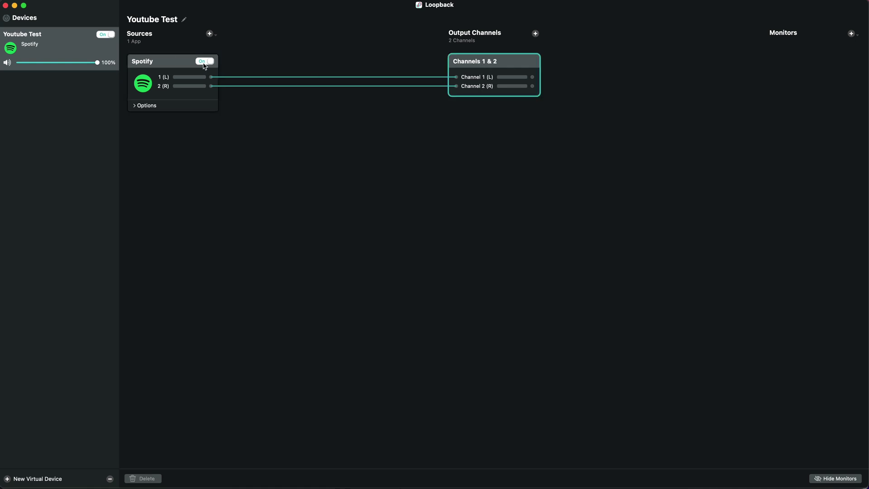
click(176, 63)
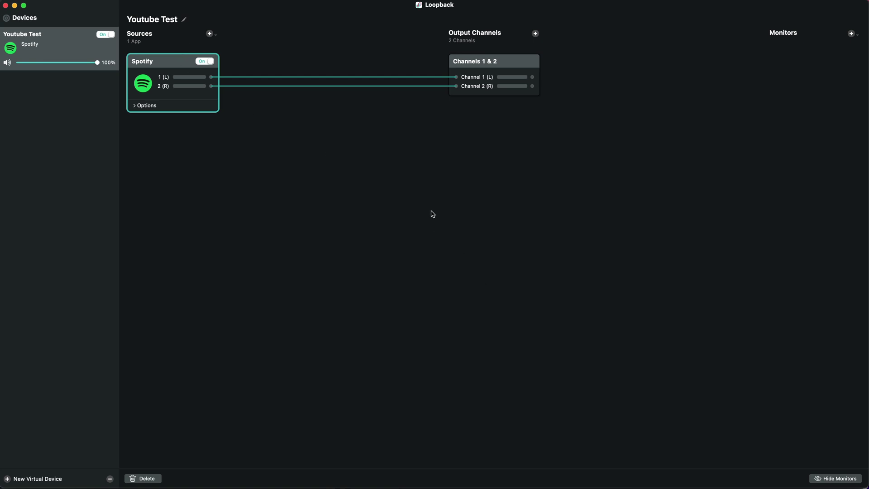
click(136, 107)
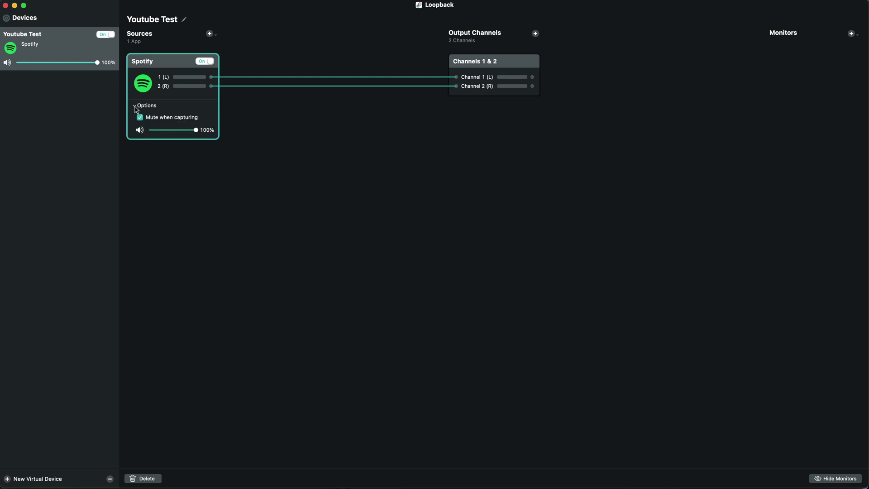
Uncheck Mute when capturing, play Ambient Gold in Spotify, and check the Channels 1 & 2 meters.
click(174, 120)
click(255, 488)
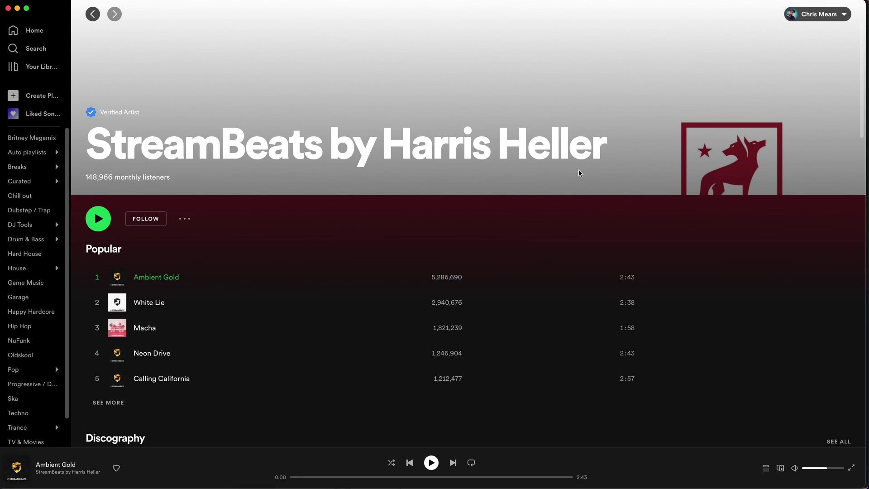
click(430, 462)
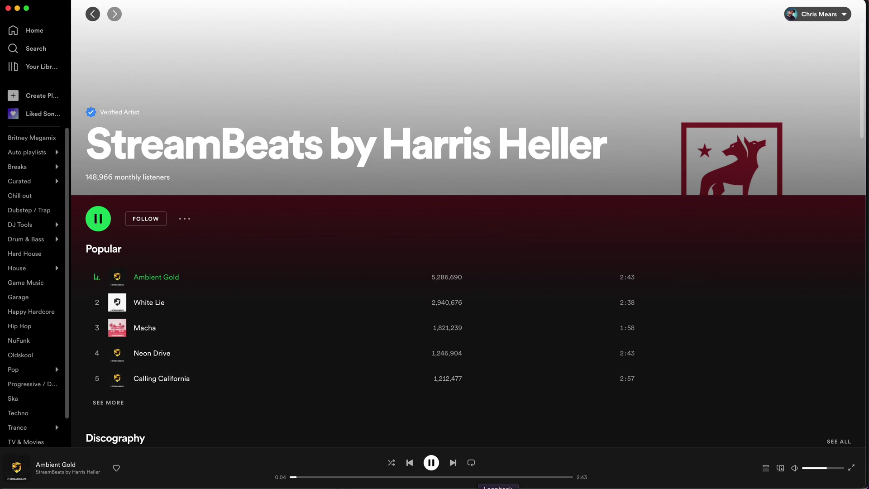
click(497, 488)
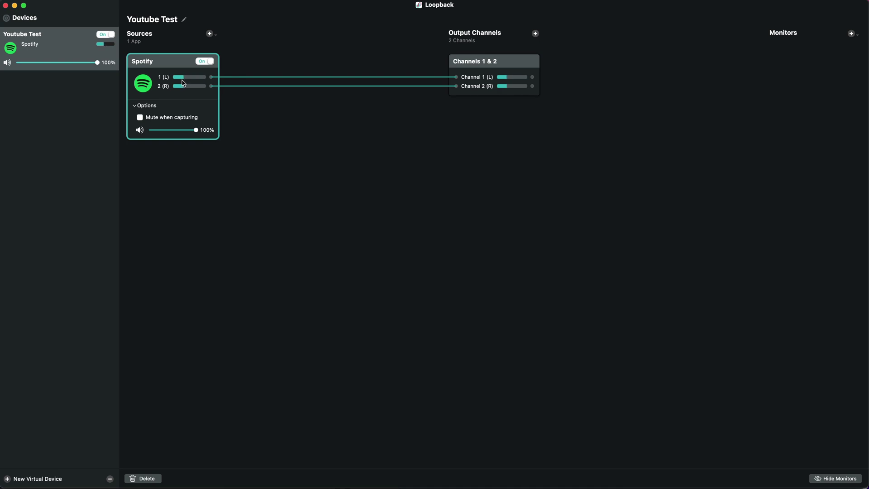
click(474, 65)
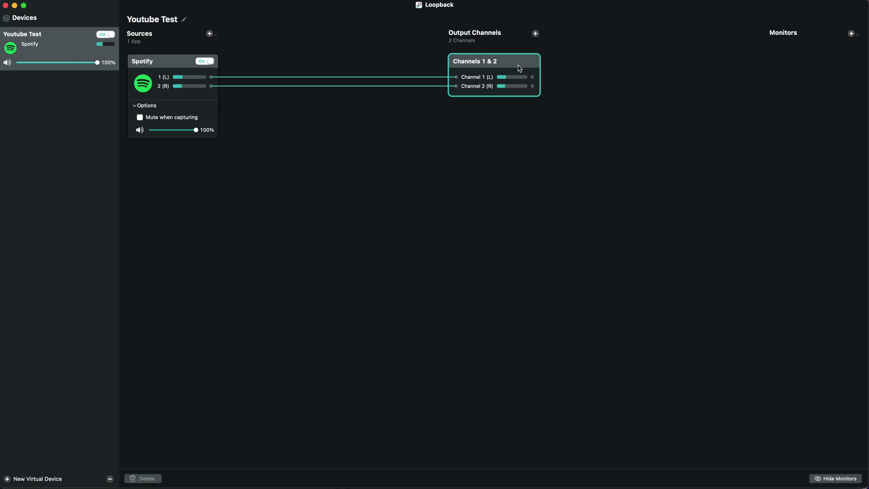
click(541, 488)
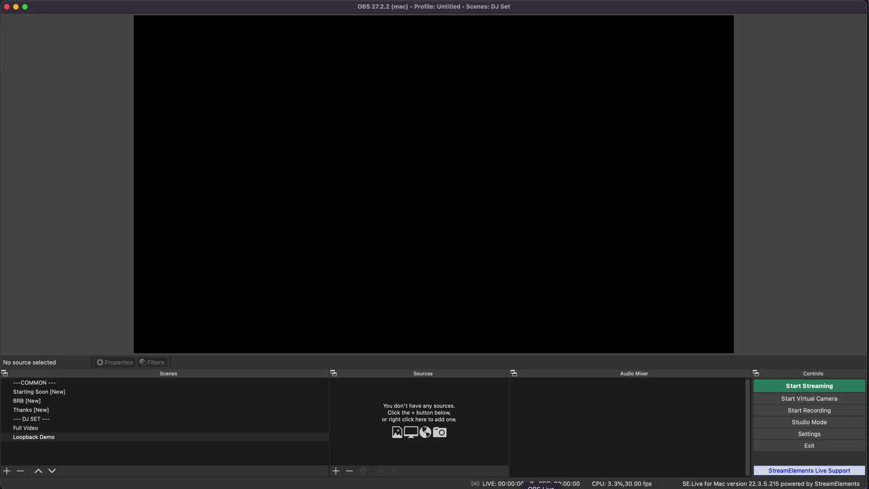
Add an OBS Audio Input Capture source named Test using the Youtube Test device.
click(336, 474)
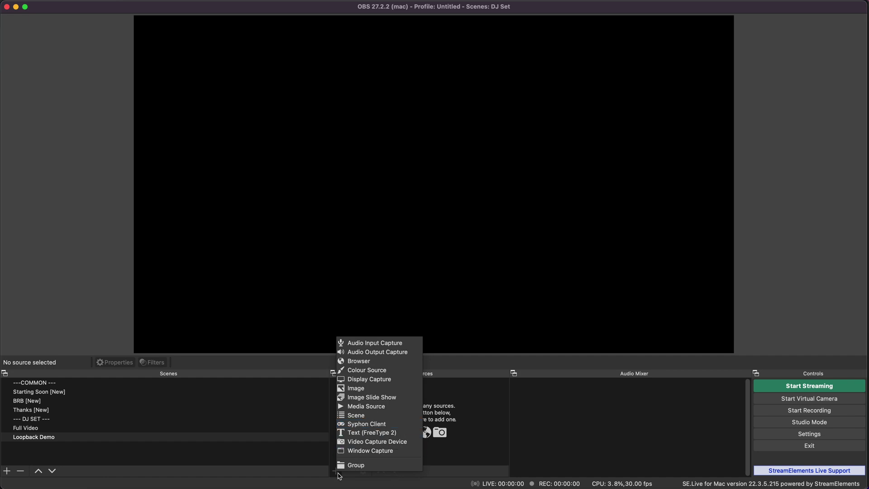
click(385, 343)
text(Test)
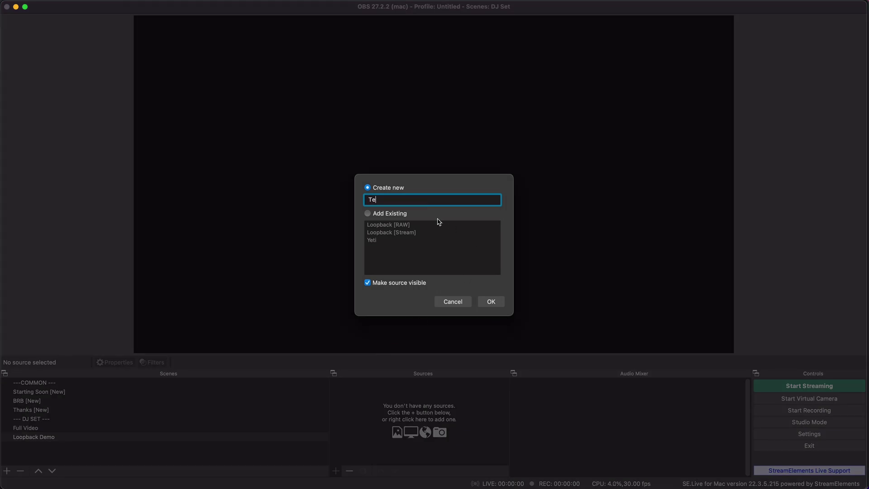
click(487, 303)
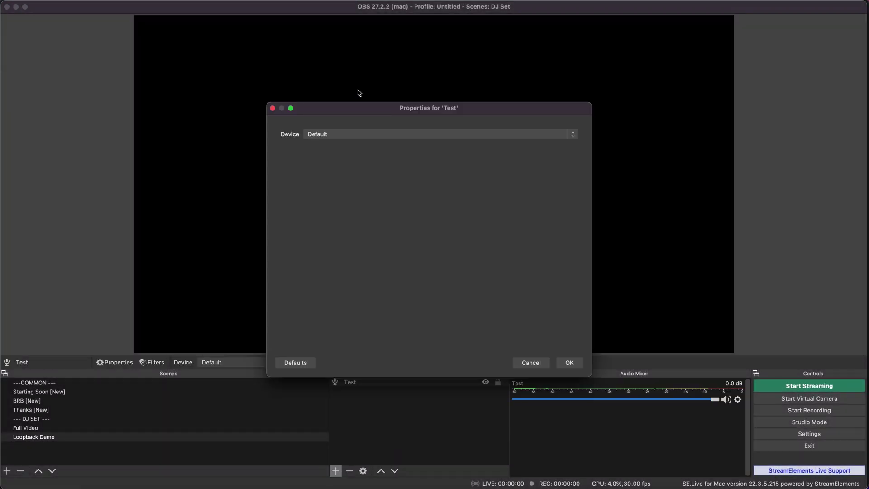
click(358, 135)
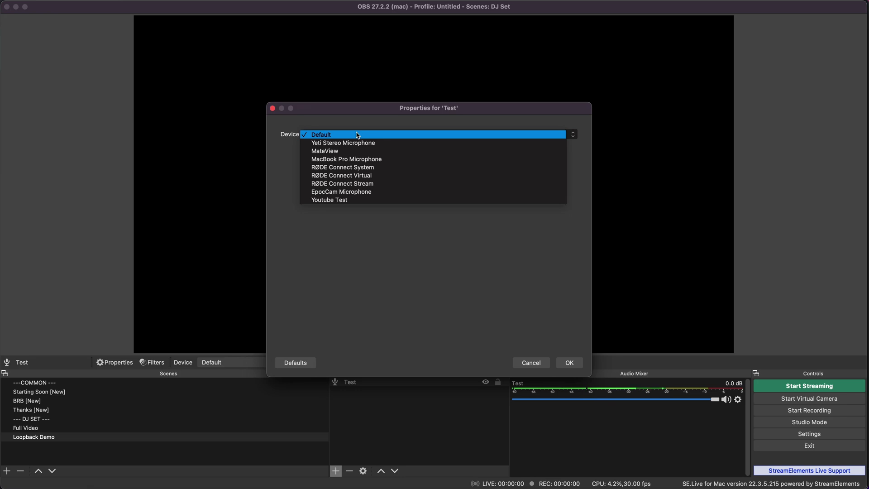
click(351, 202)
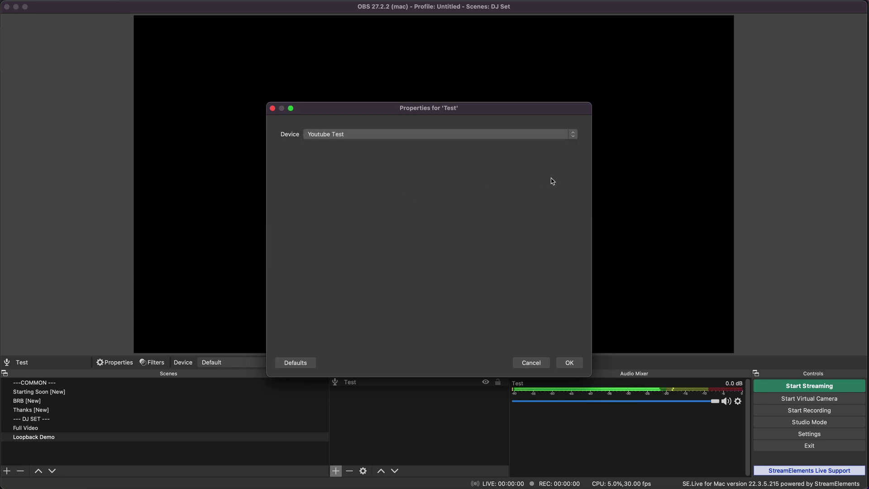
click(569, 363)
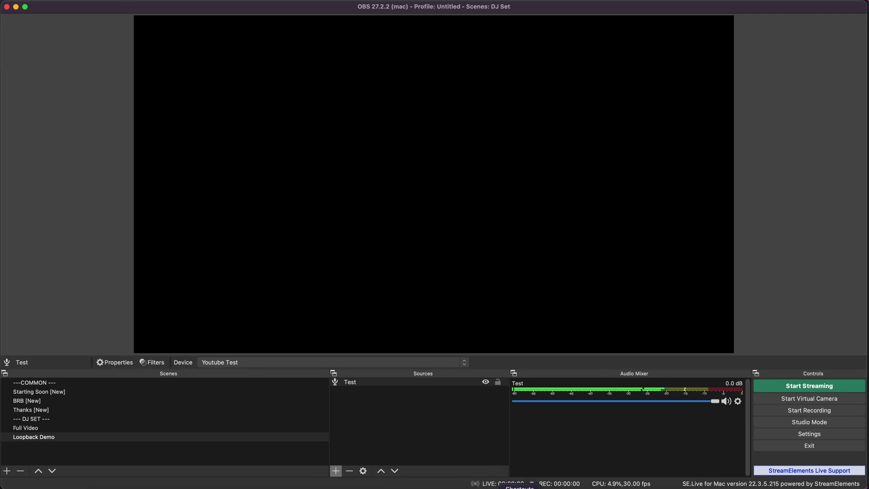
Pause the Spotify music and return to Loopback's source list.
click(255, 488)
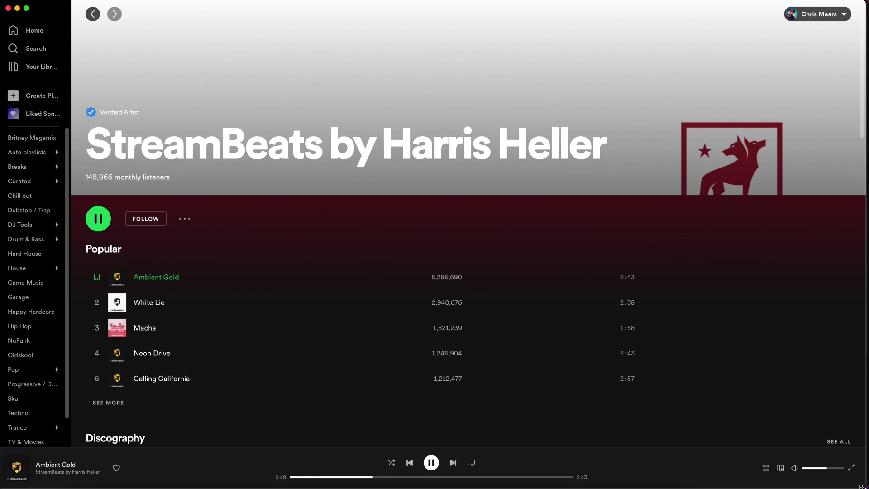
drag(866, 487, 747, 274)
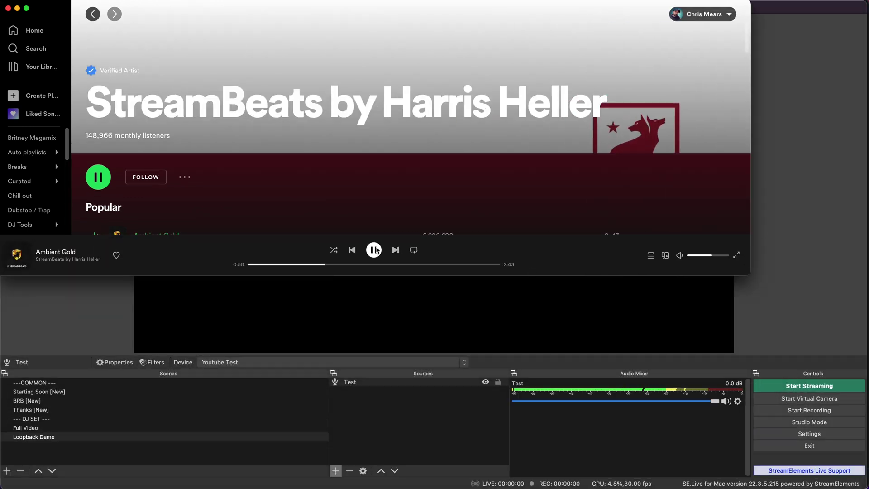
click(374, 250)
key(super+Tab)
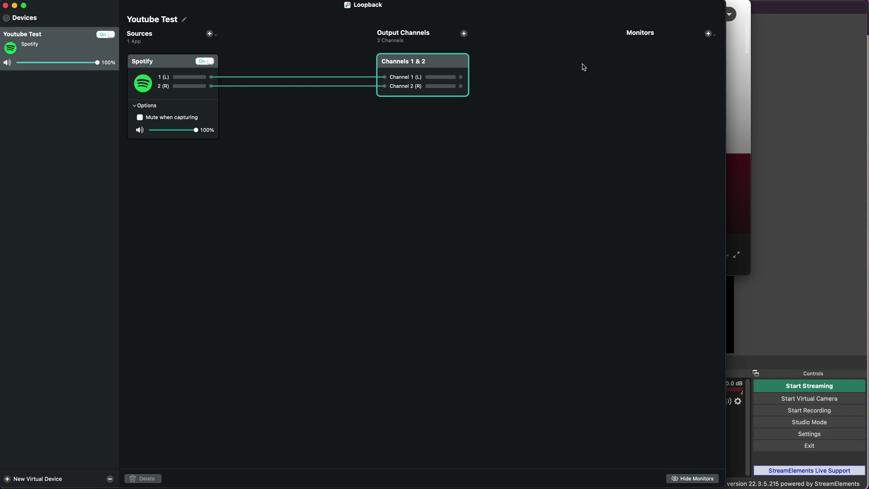
click(210, 34)
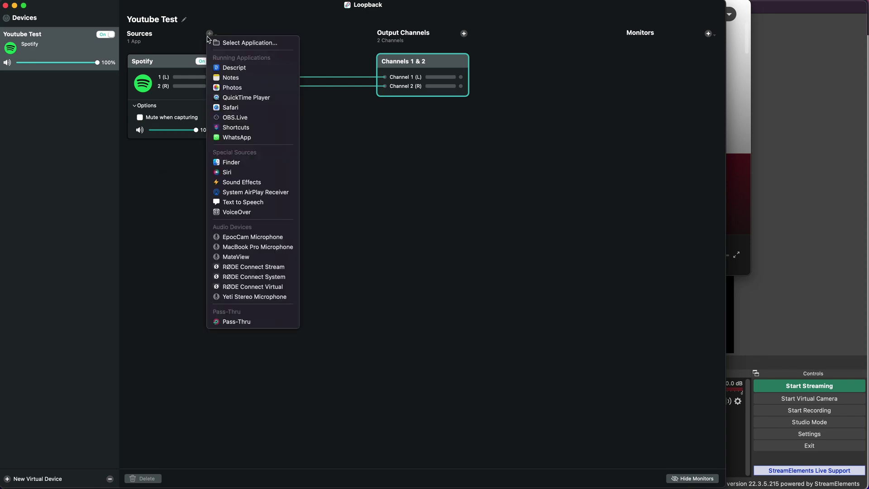
Add Safari as a second source, routed alongside Spotify into Channels 1 & 2.
click(242, 108)
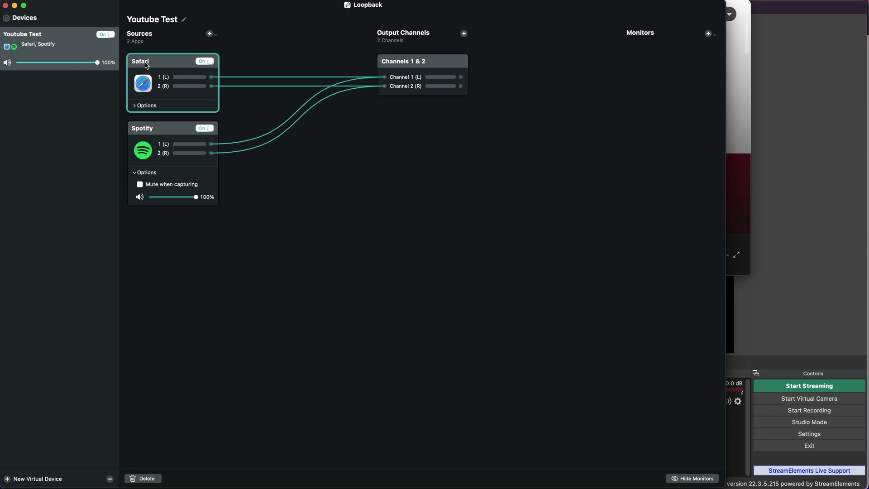
click(163, 129)
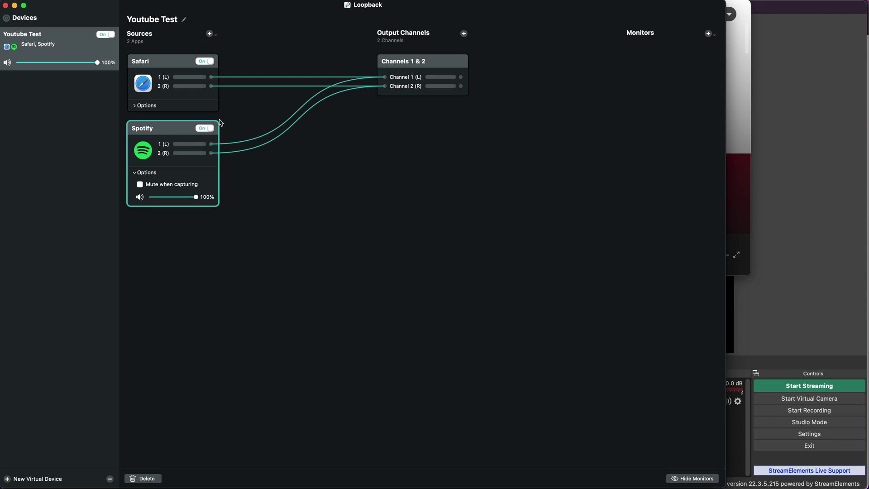
click(436, 65)
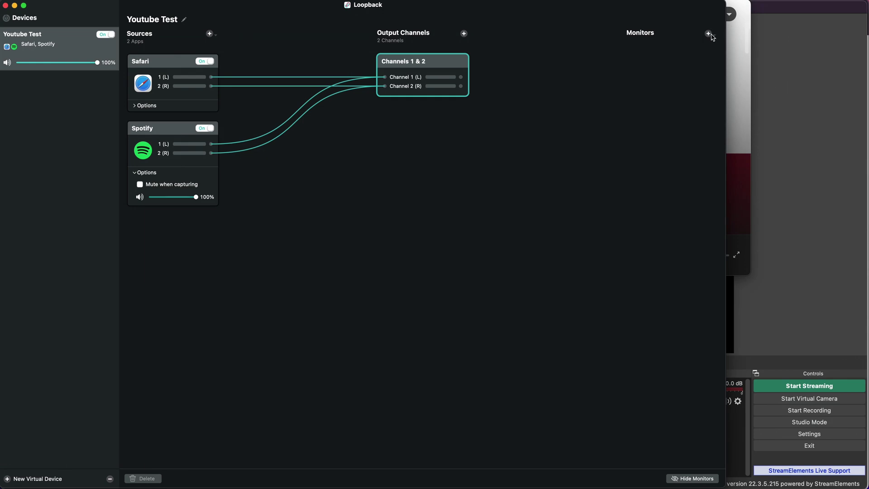
Add MacBook Pro Speakers as the monitor for Youtube Test's output channels.
click(709, 34)
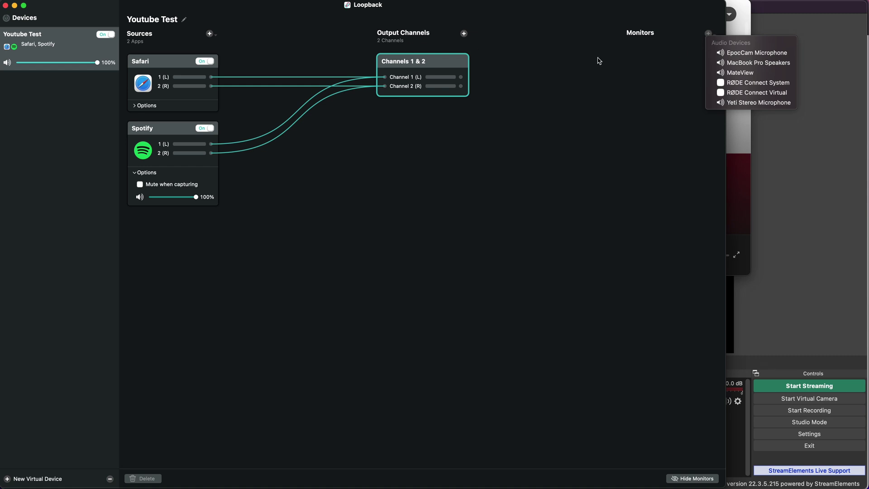
click(742, 63)
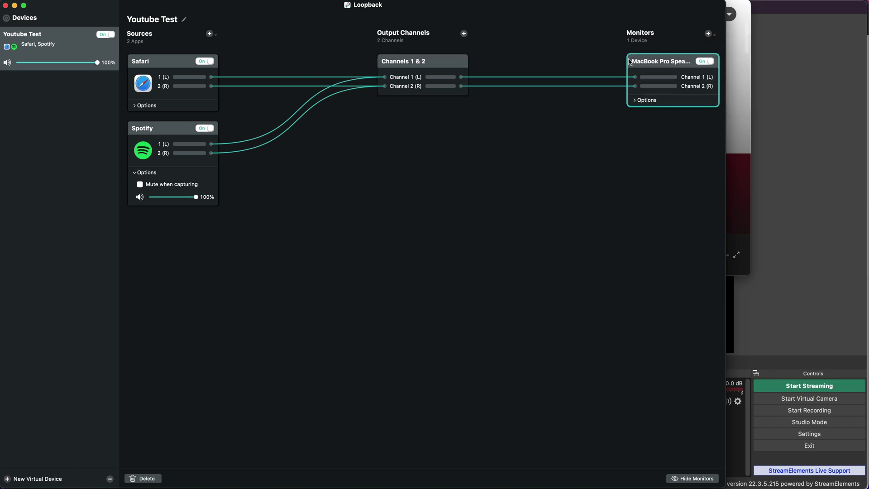
click(8, 479)
Create another virtual device holding a default Pass-Thru source.
click(7, 479)
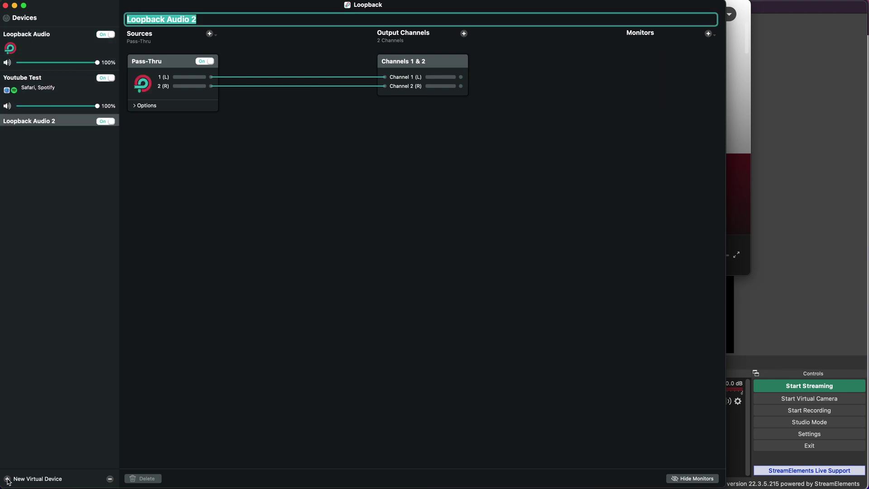